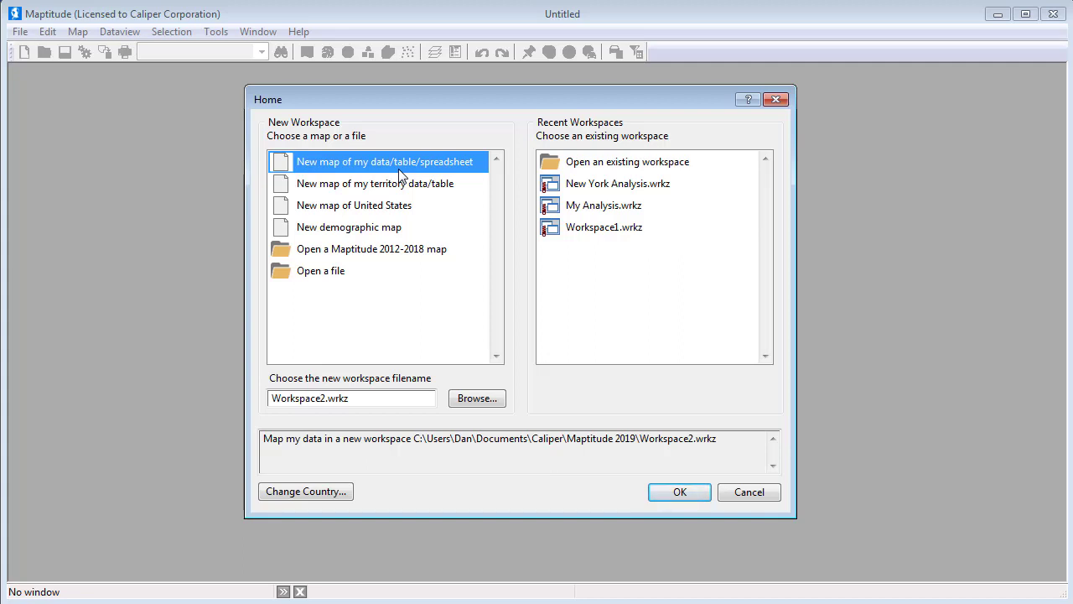
# Review the territory, United States, demographic and 2012-2018 map options, then select New York Analysis.wrkz
pyautogui.click(403, 189)
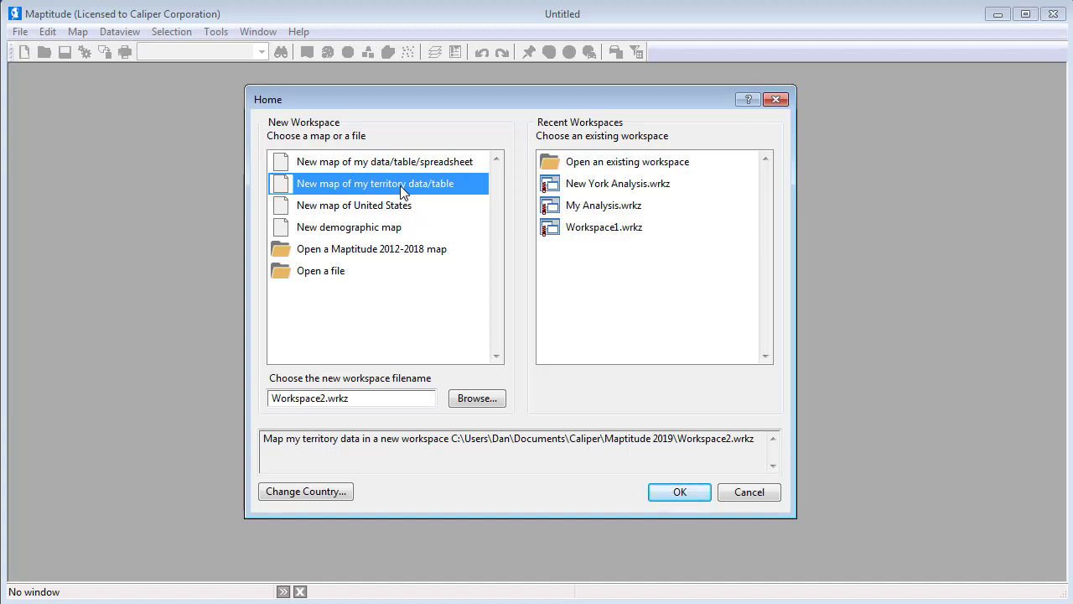
pyautogui.click(405, 207)
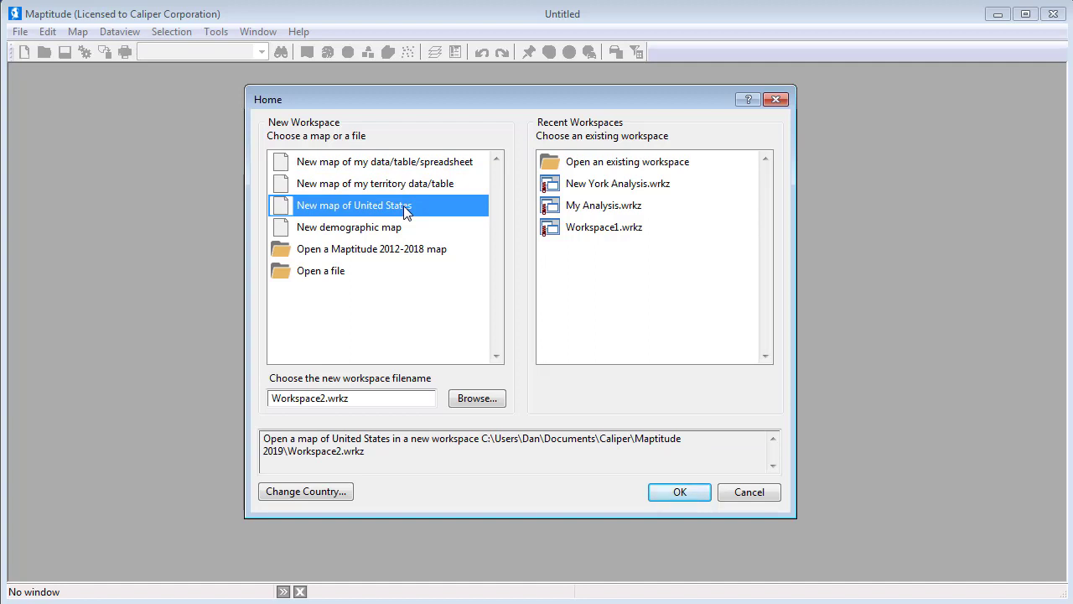
pyautogui.click(407, 231)
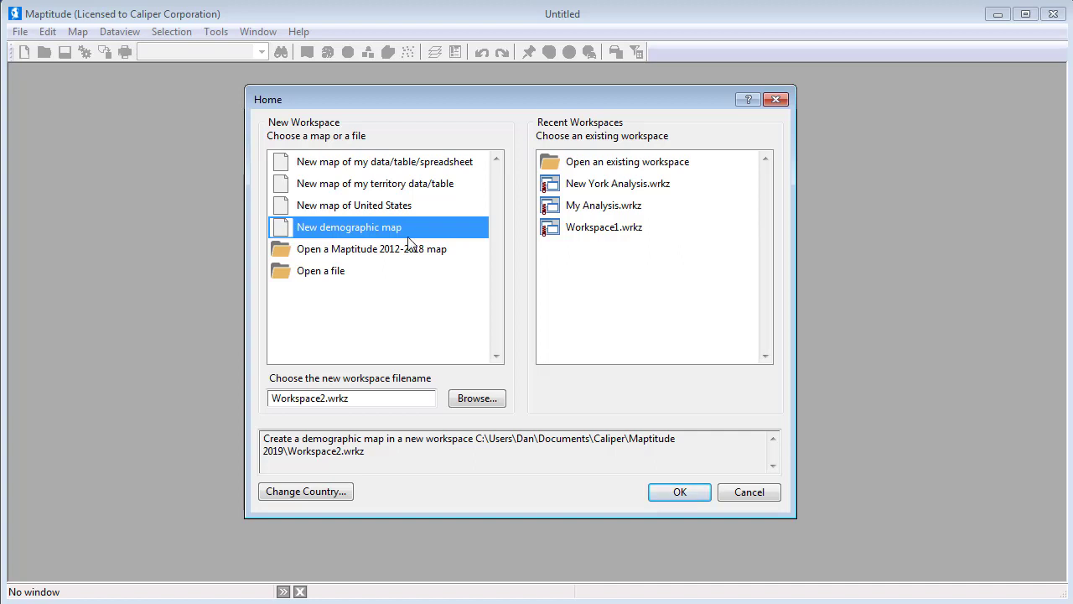
pyautogui.click(411, 252)
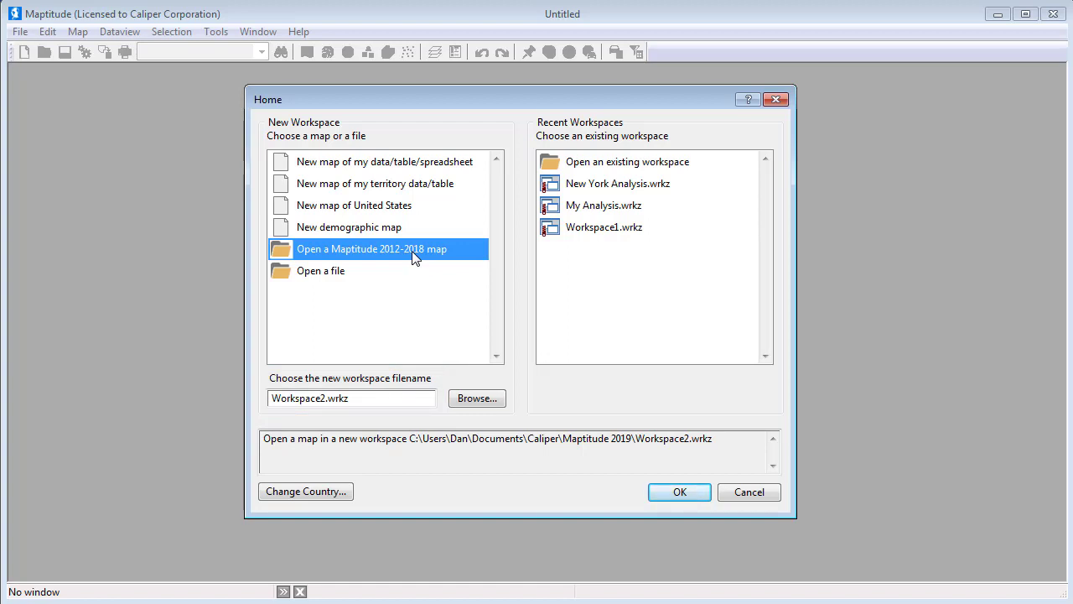
pyautogui.click(610, 188)
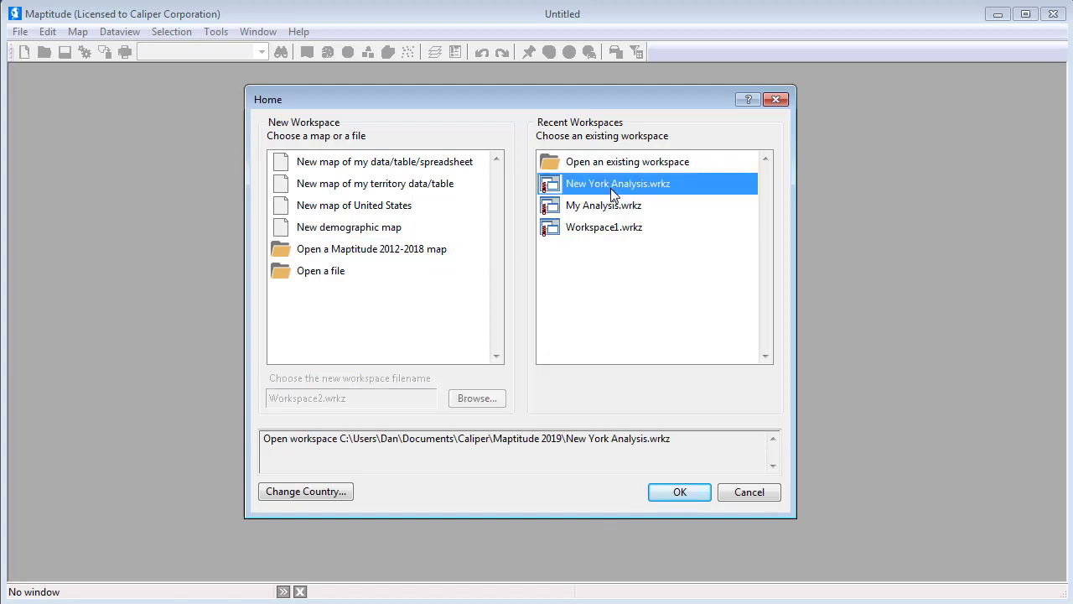
# Open New York Analysis.wrkz and dock the Highway/Freeway Selection toolbox along the bottom
pyautogui.click(680, 492)
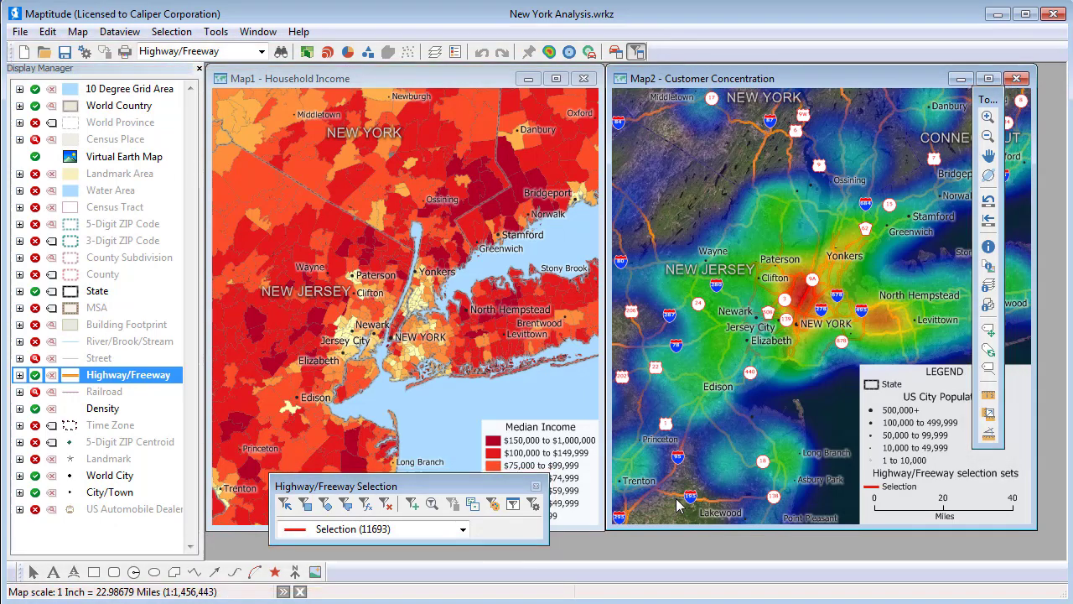
pyautogui.moveTo(467, 493); pyautogui.dragTo(914, 476)
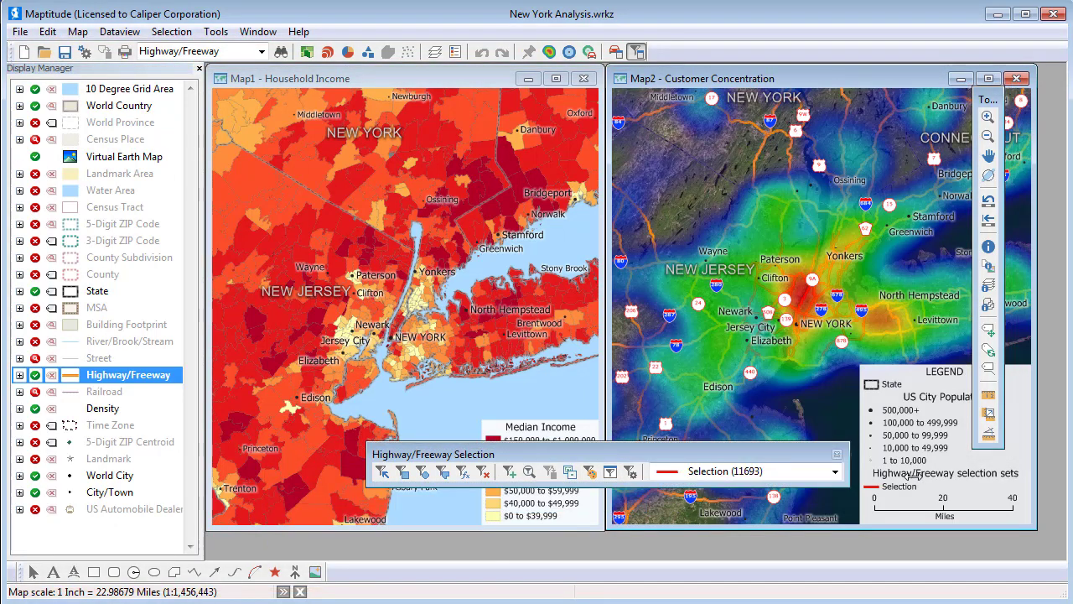
pyautogui.moveTo(744, 451); pyautogui.dragTo(733, 562)
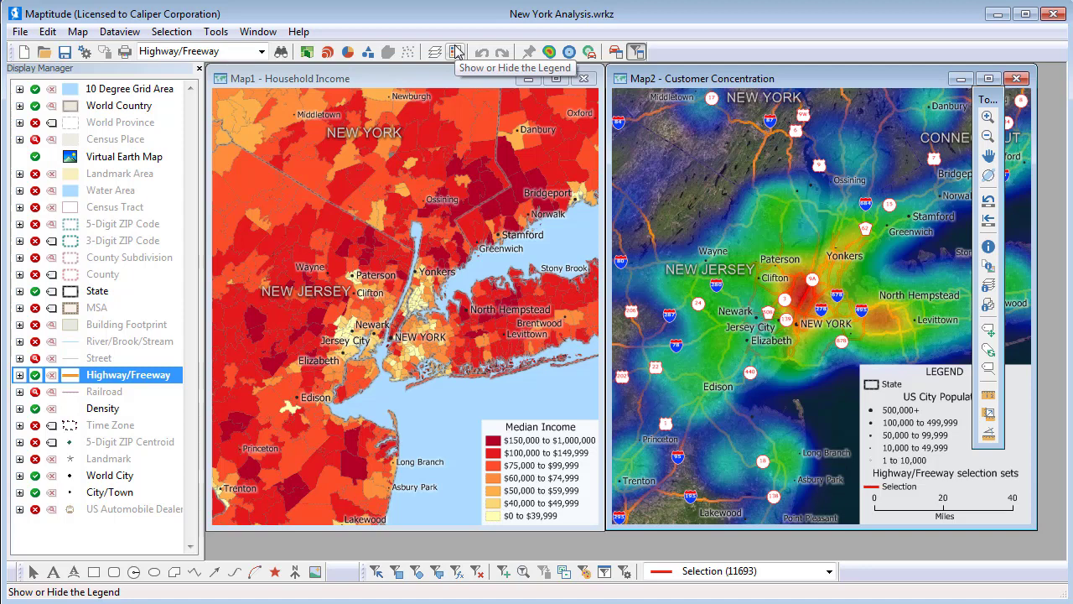
pyautogui.click(349, 53)
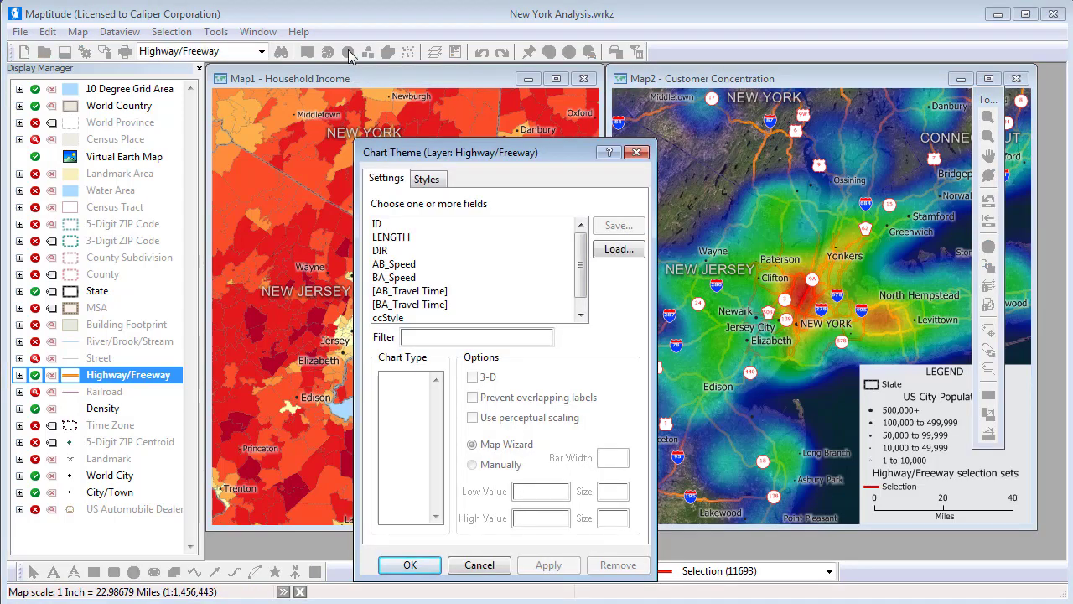
pyautogui.click(611, 154)
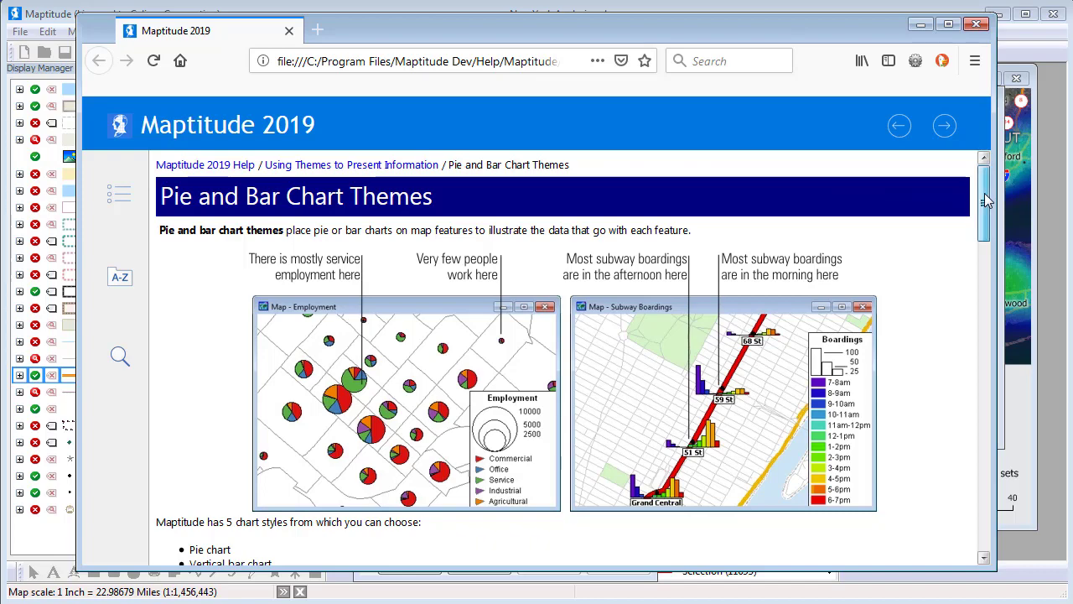
pyautogui.moveTo(984, 210); pyautogui.dragTo(985, 335)
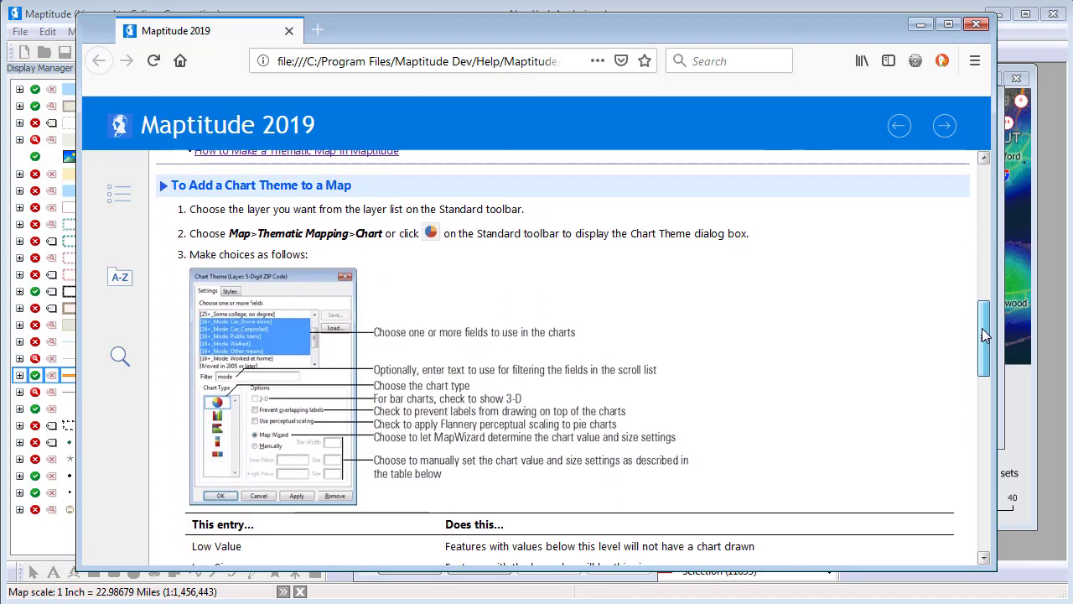
pyautogui.click(979, 25)
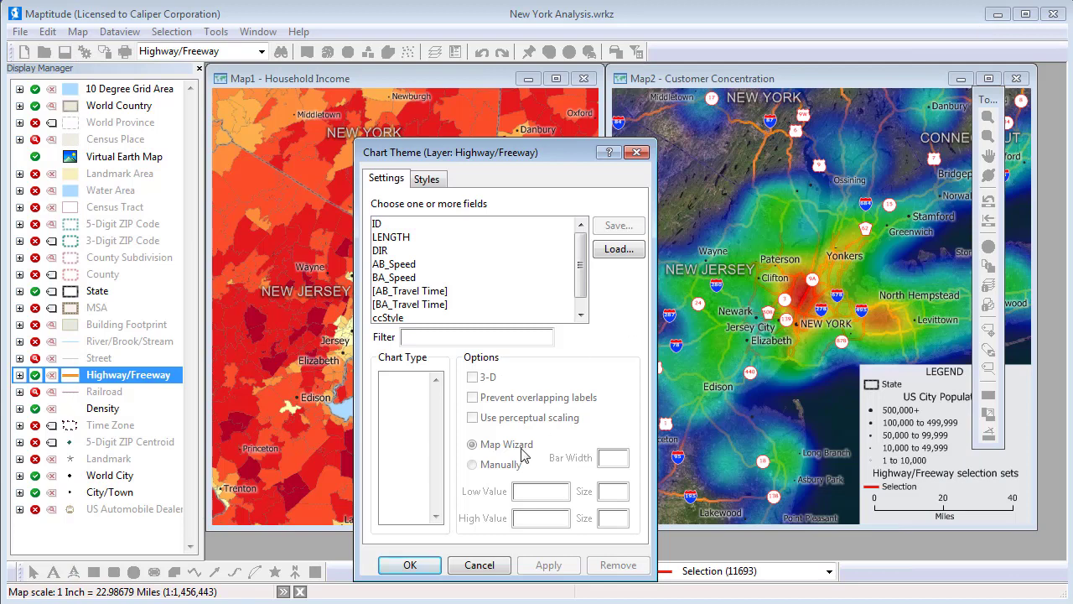
pyautogui.click(478, 565)
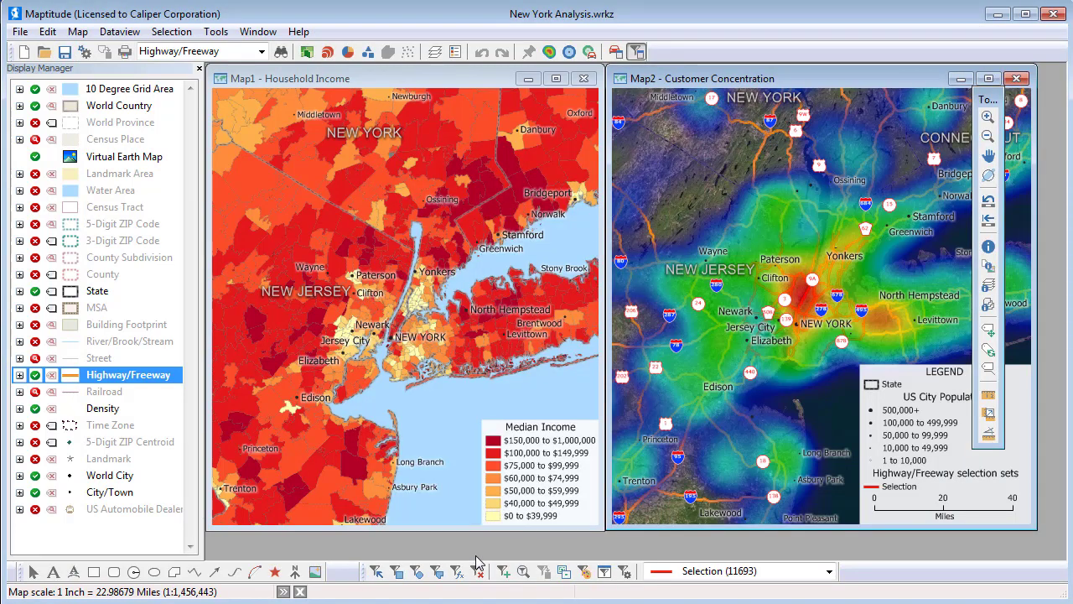
# Activate the Household Income map via its NEW JERSEY label and show the State layer's options
pyautogui.rightClick(331, 294)
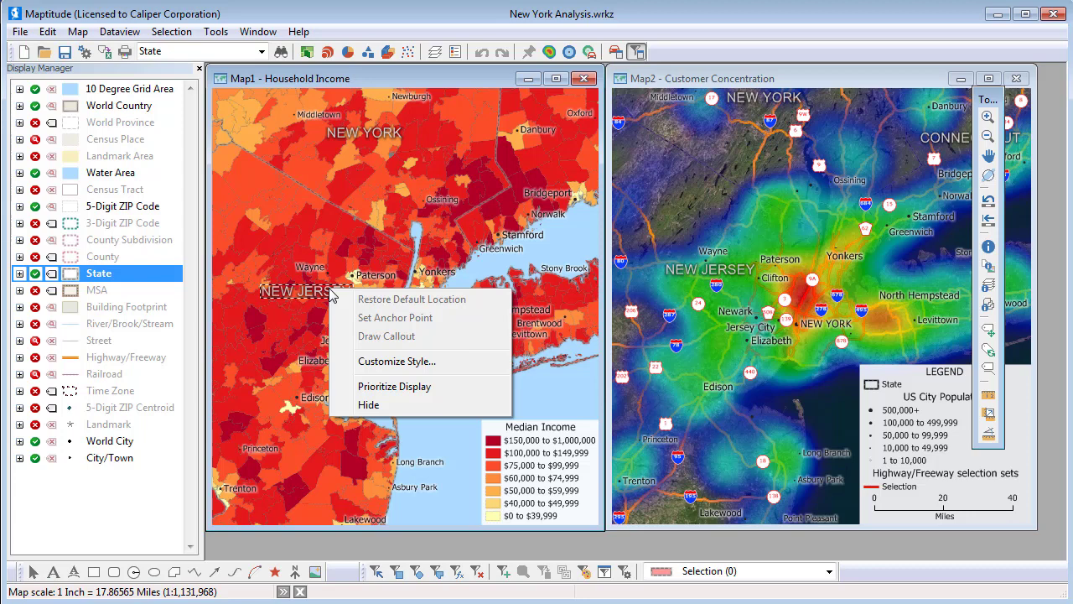
pyautogui.press('Escape')
pyautogui.rightClick(291, 208)
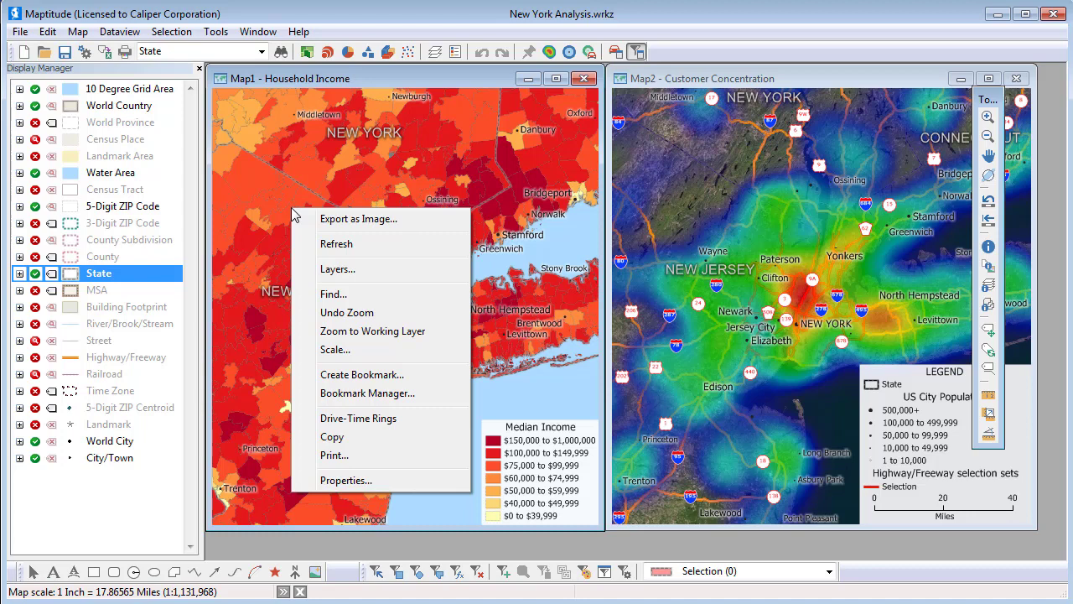
pyautogui.press('Escape')
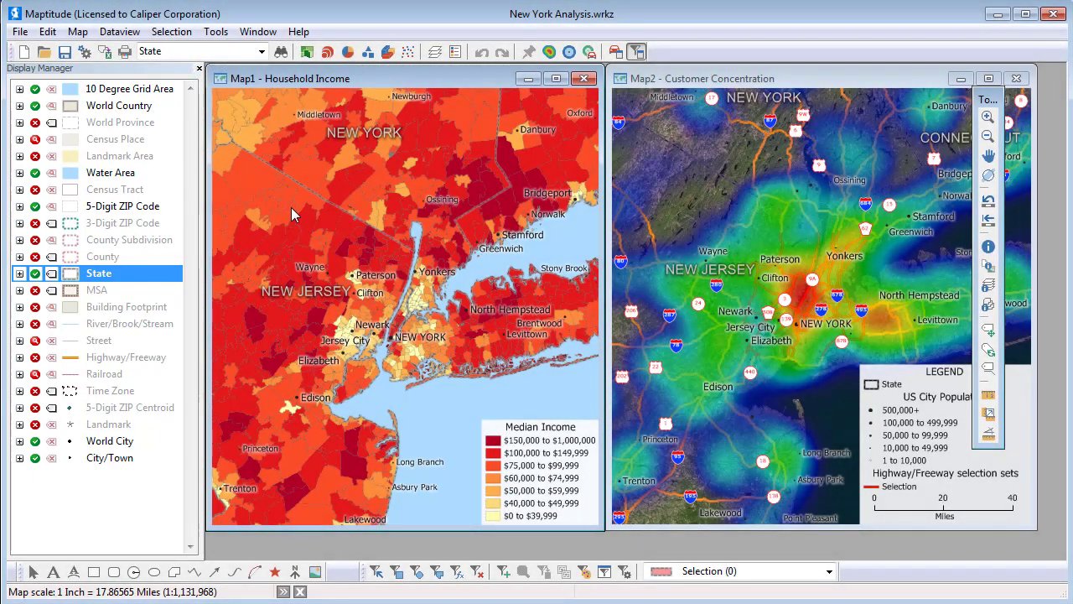
pyautogui.rightClick(98, 281)
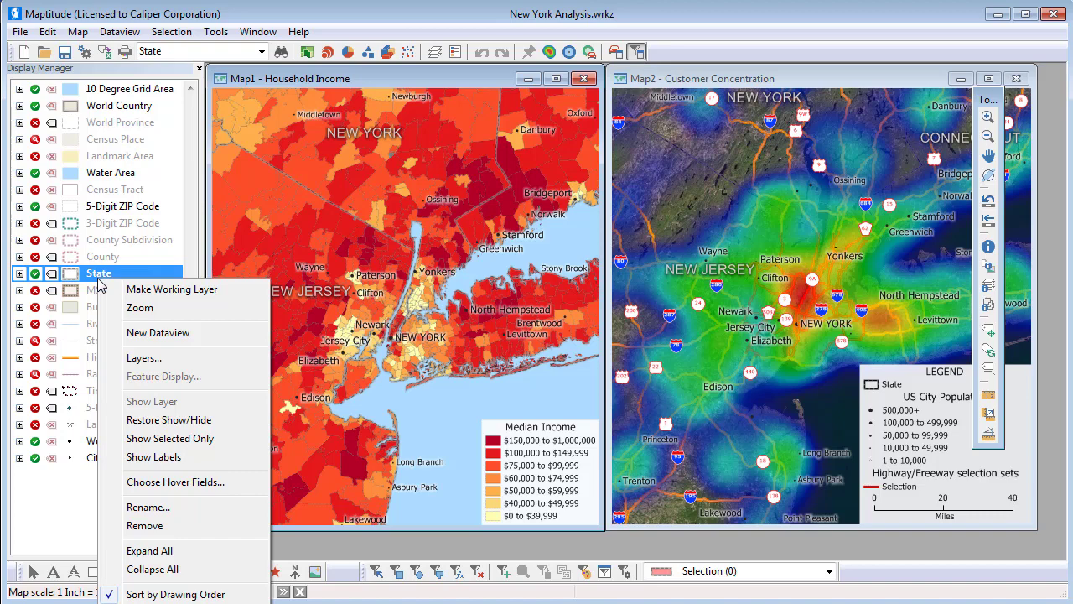
pyautogui.click(146, 333)
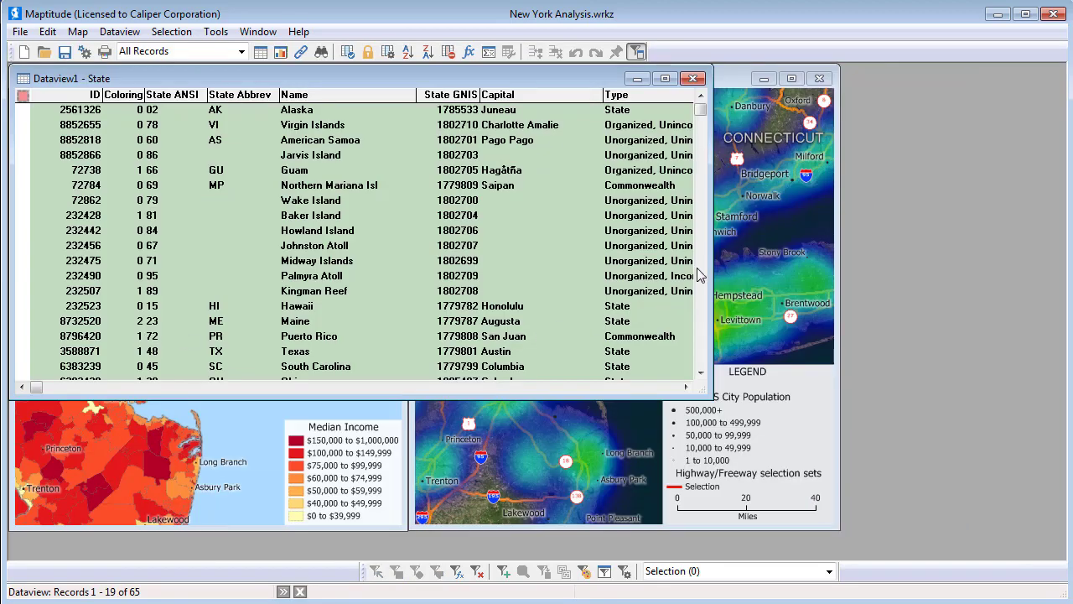
pyautogui.moveTo(711, 282); pyautogui.dragTo(1027, 294)
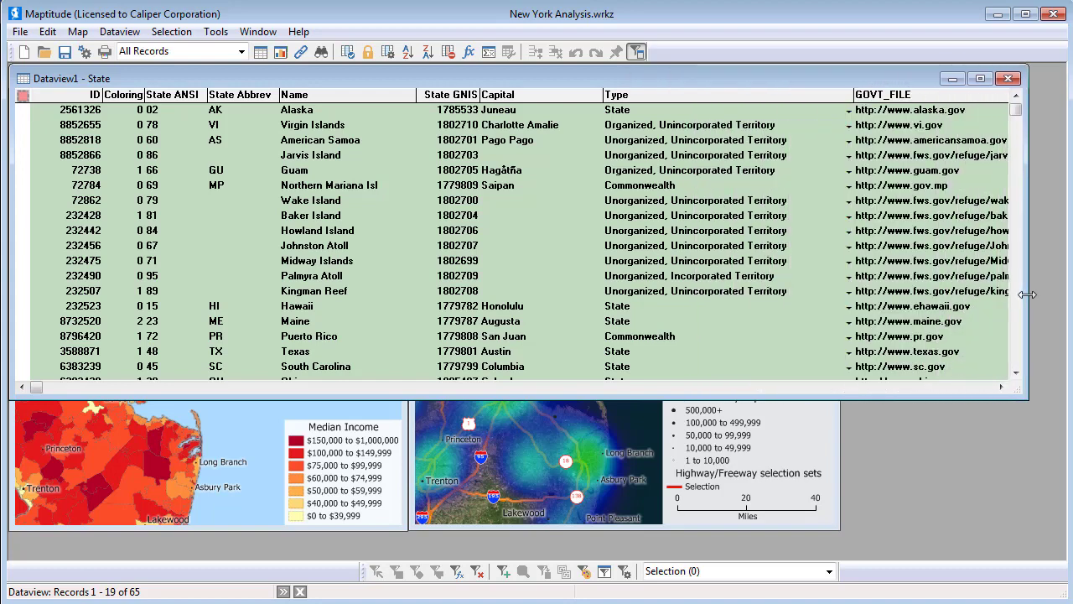
pyautogui.click(962, 389)
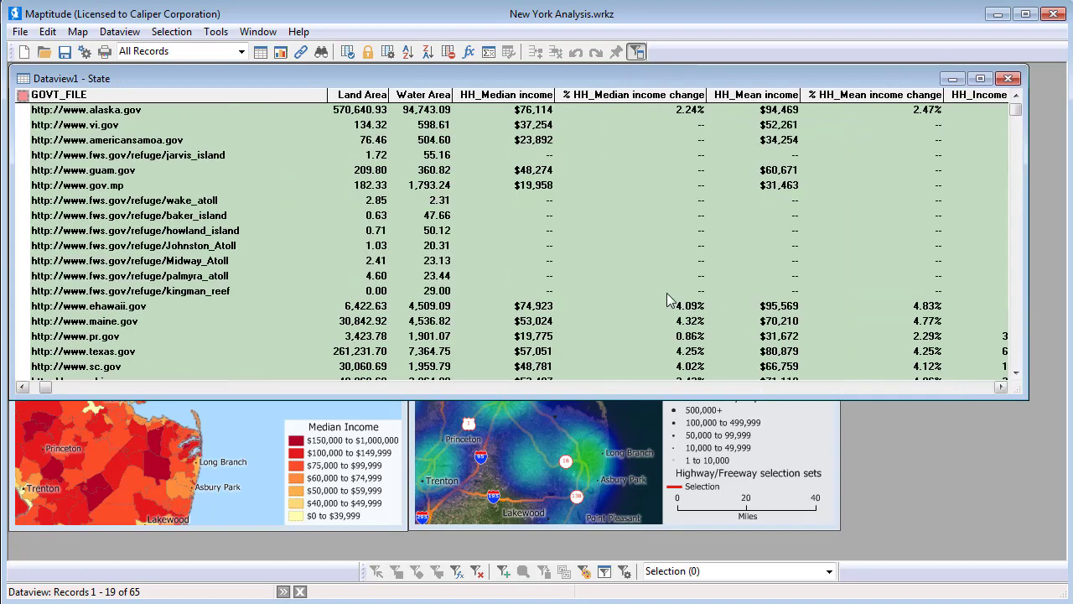
pyautogui.moveTo(514, 100)
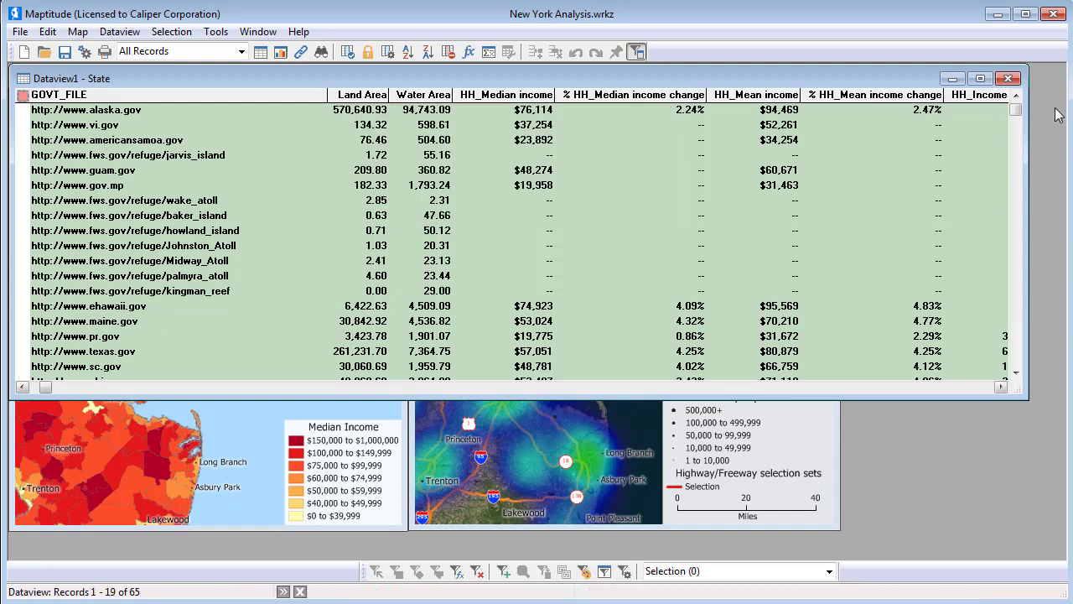
pyautogui.click(1008, 78)
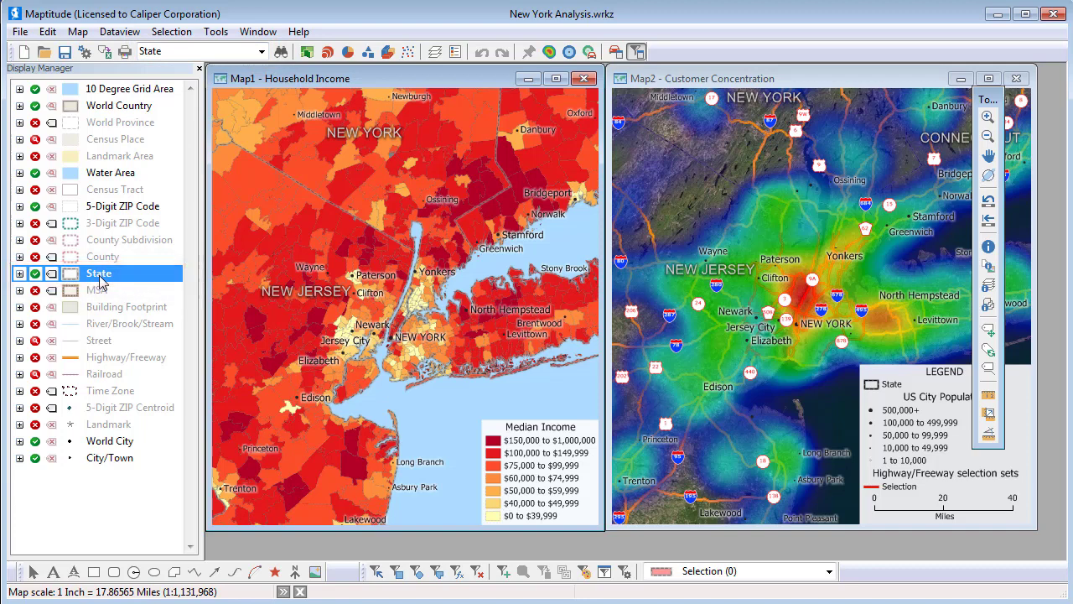
# Inspect the New York state data record with the Info tool
pyautogui.click(988, 246)
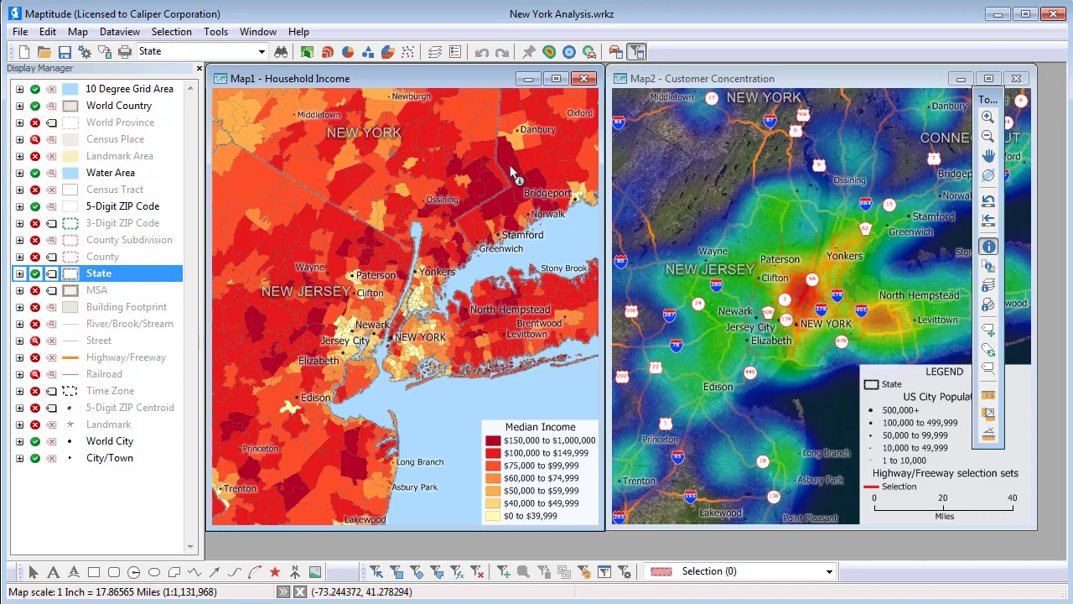
pyautogui.click(388, 183)
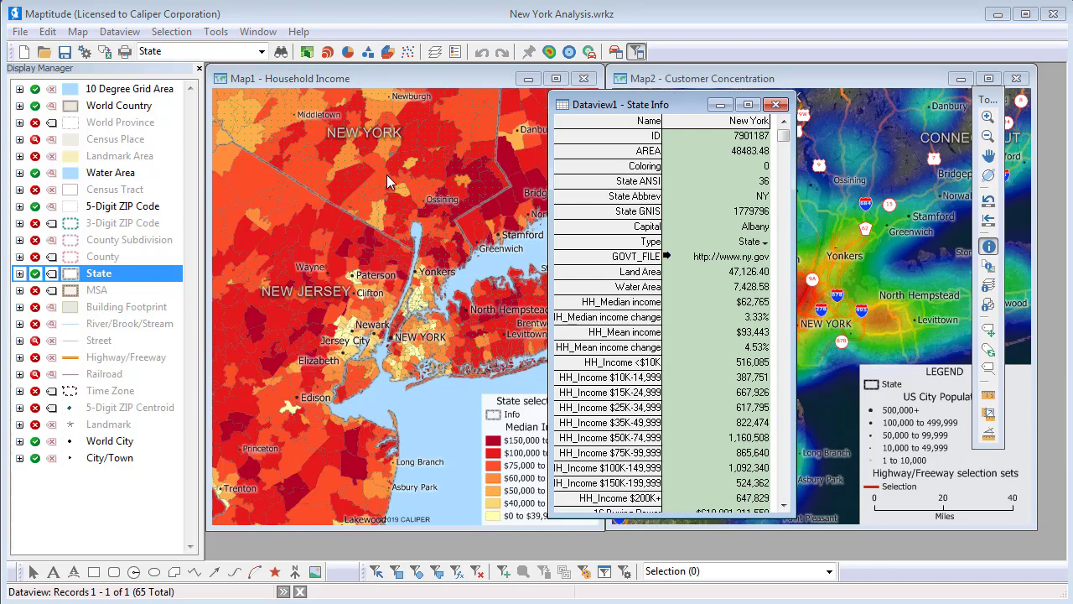
pyautogui.click(775, 104)
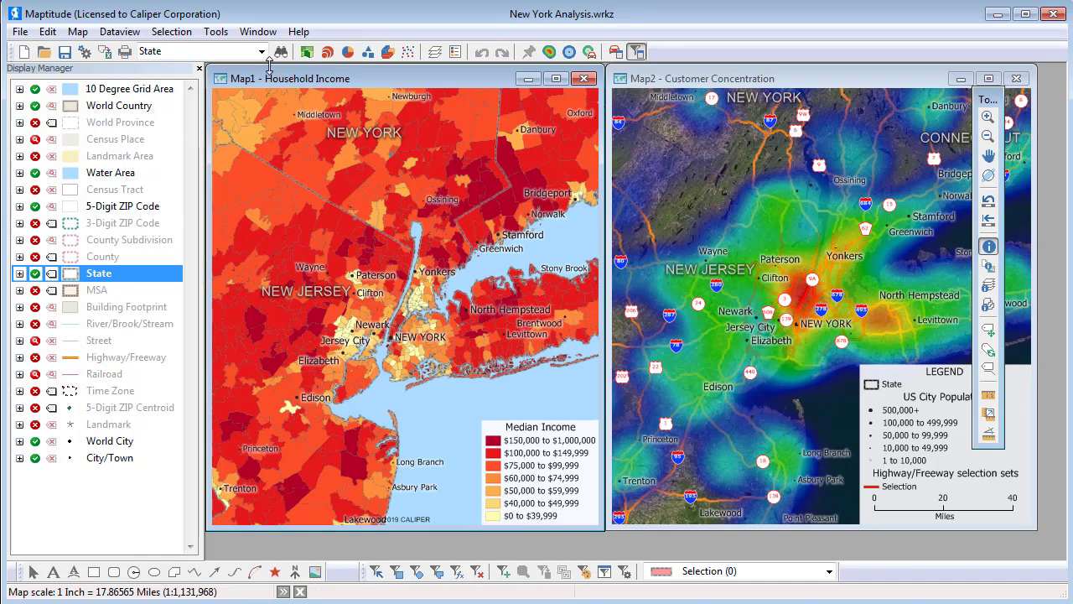
# Make 5-Digit ZIP Code the working layer and inspect the ZIP record near Ossining
pyautogui.click(112, 212)
pyautogui.rightClick(113, 211)
pyautogui.click(154, 220)
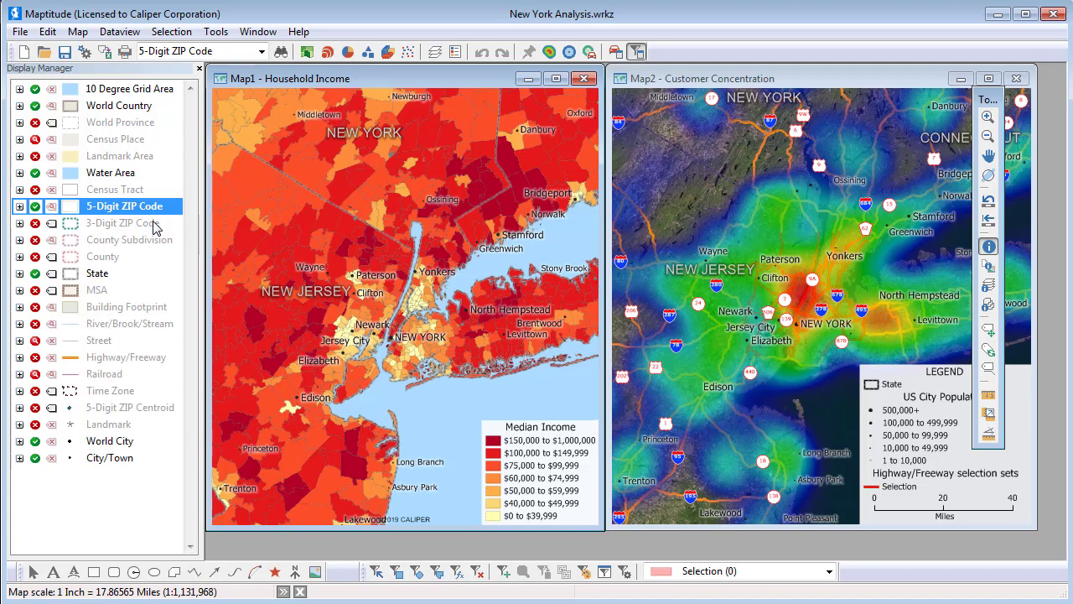
pyautogui.click(392, 203)
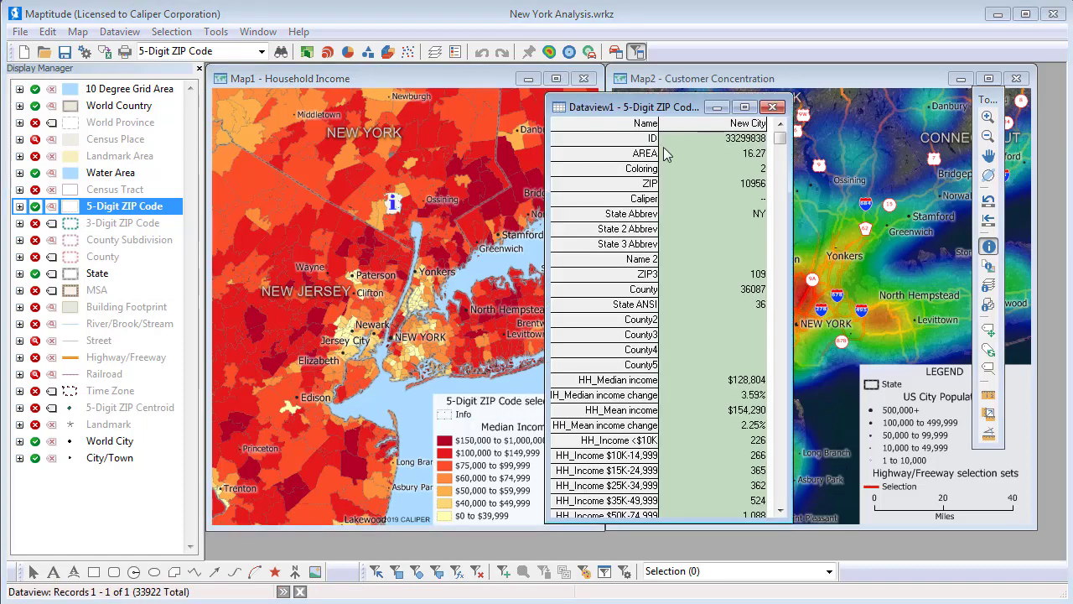
pyautogui.click(767, 106)
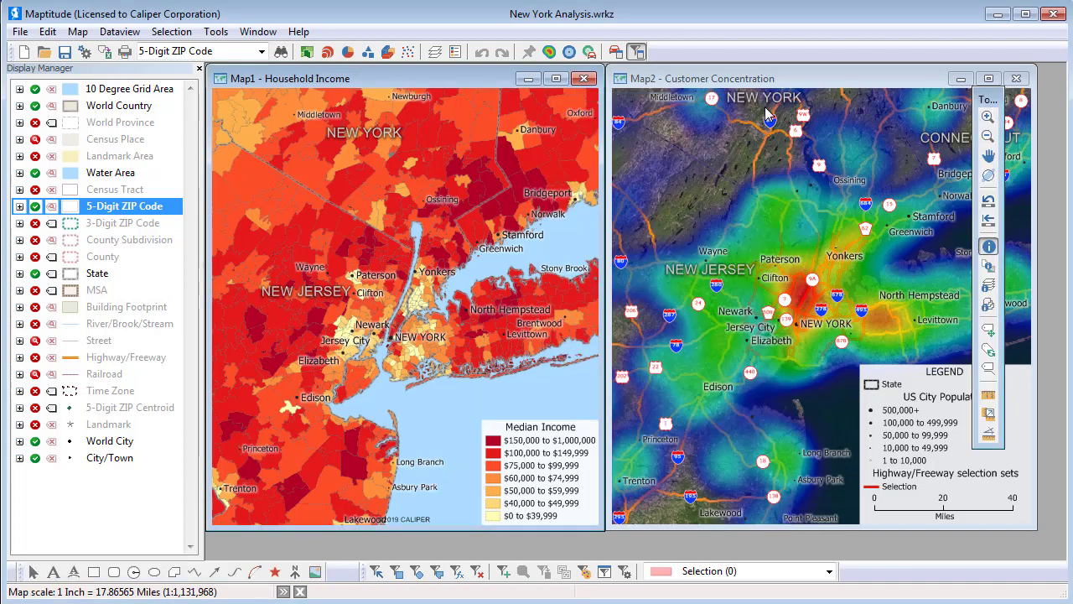
pyautogui.click(77, 31)
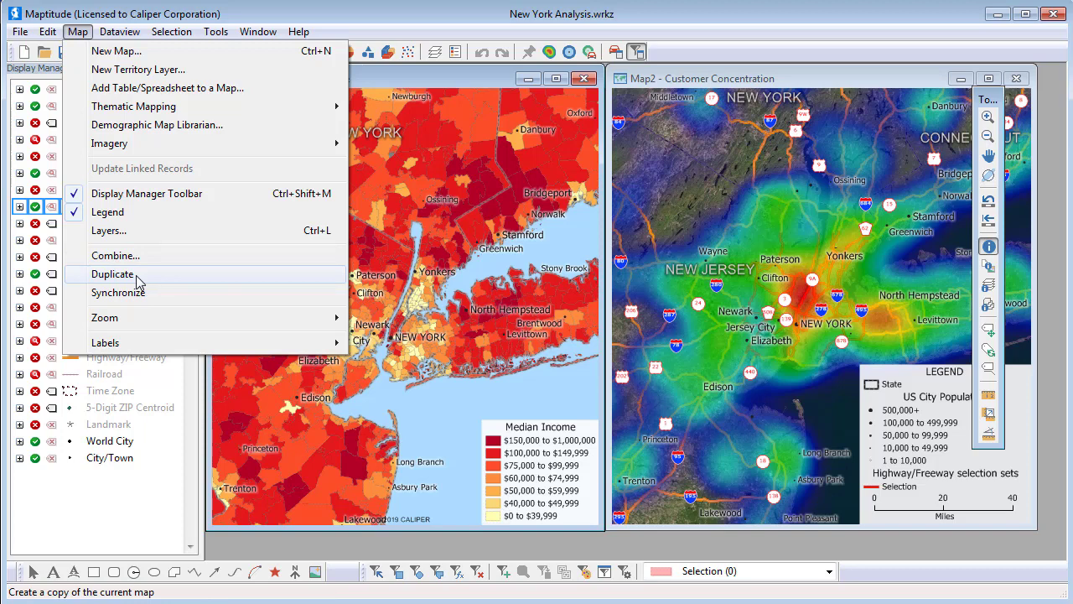
# Create a new United States map located by U.S. County Name 'Queens NY'
pyautogui.click(124, 52)
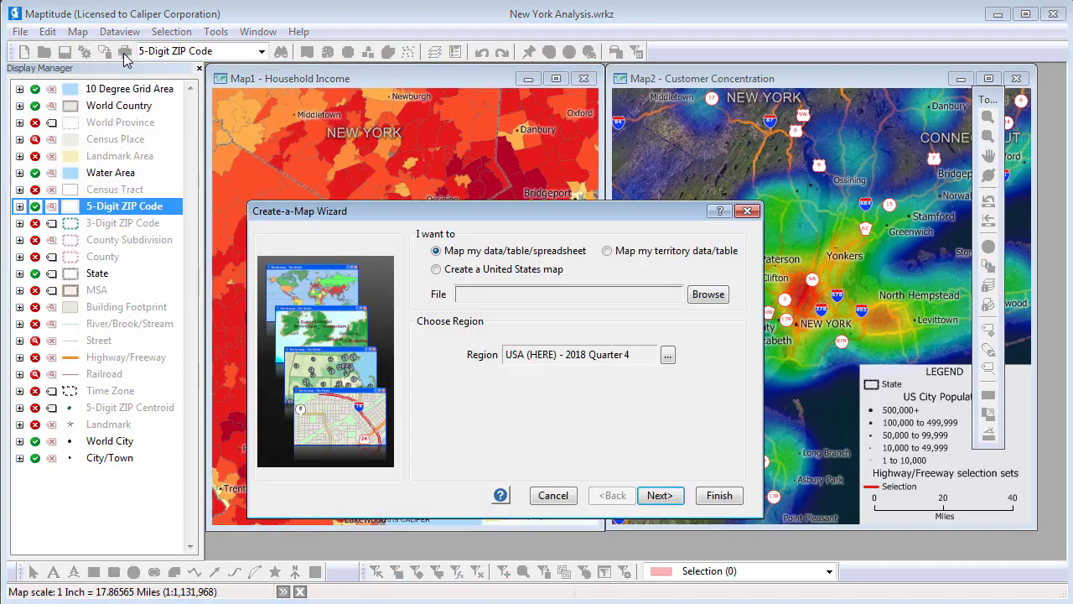
pyautogui.click(436, 270)
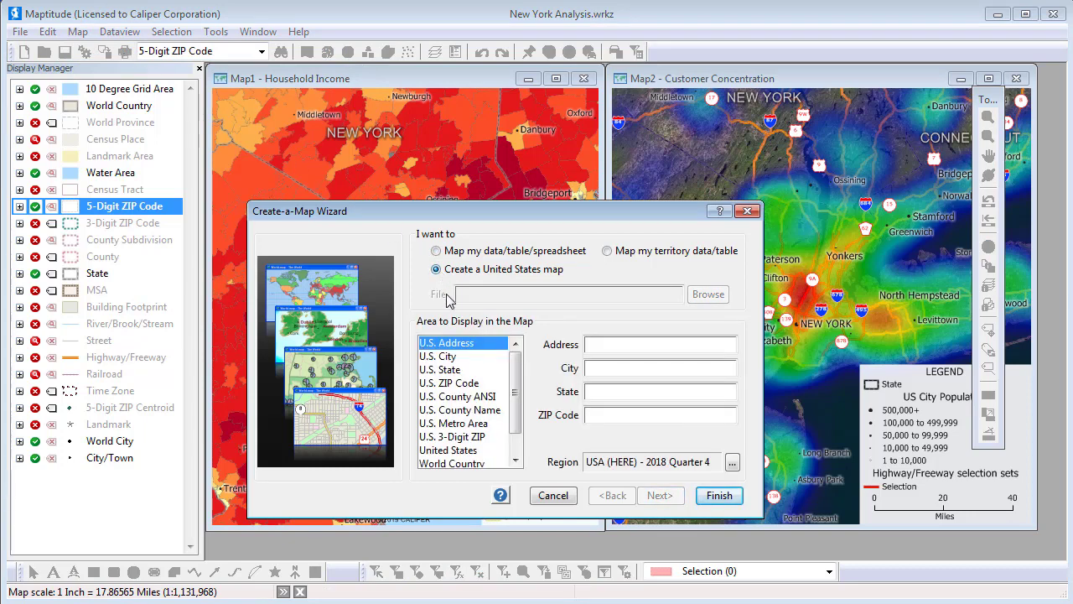
pyautogui.click(452, 411)
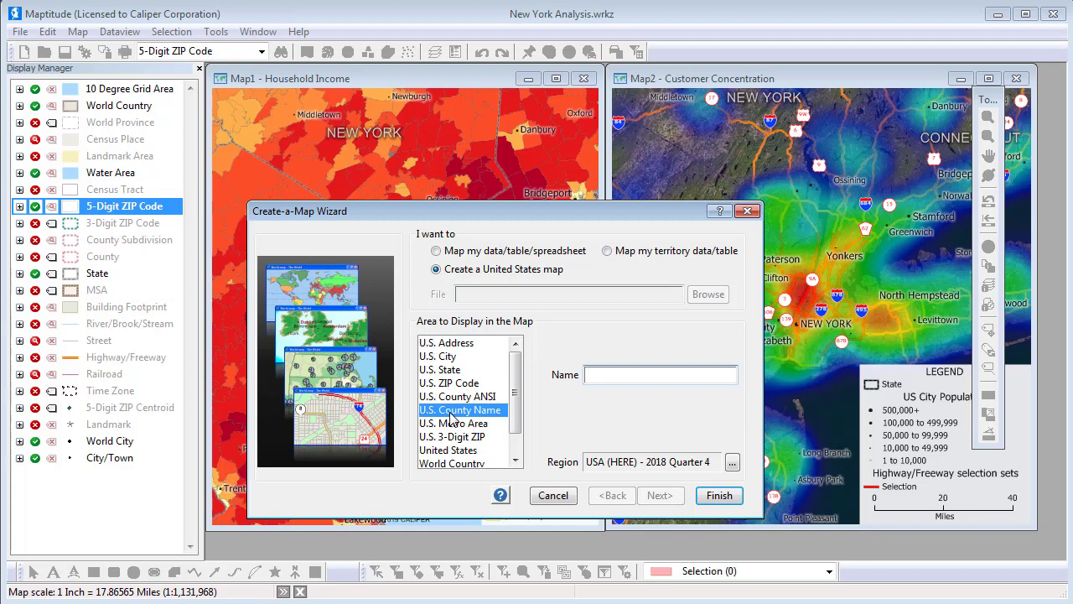
pyautogui.write('Queens NY')
pyautogui.click(720, 495)
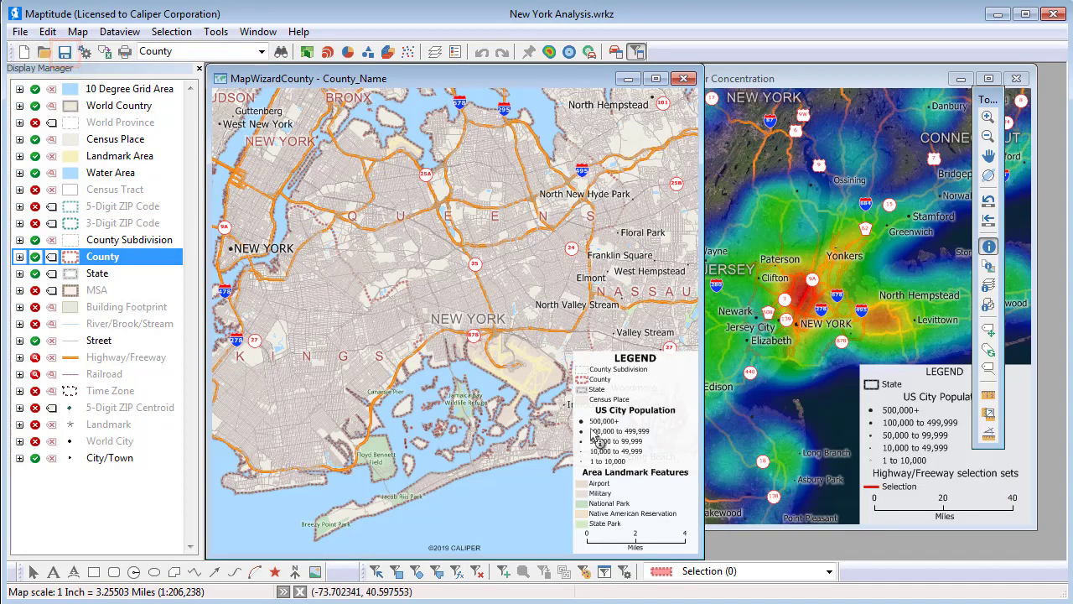
pyautogui.click(21, 33)
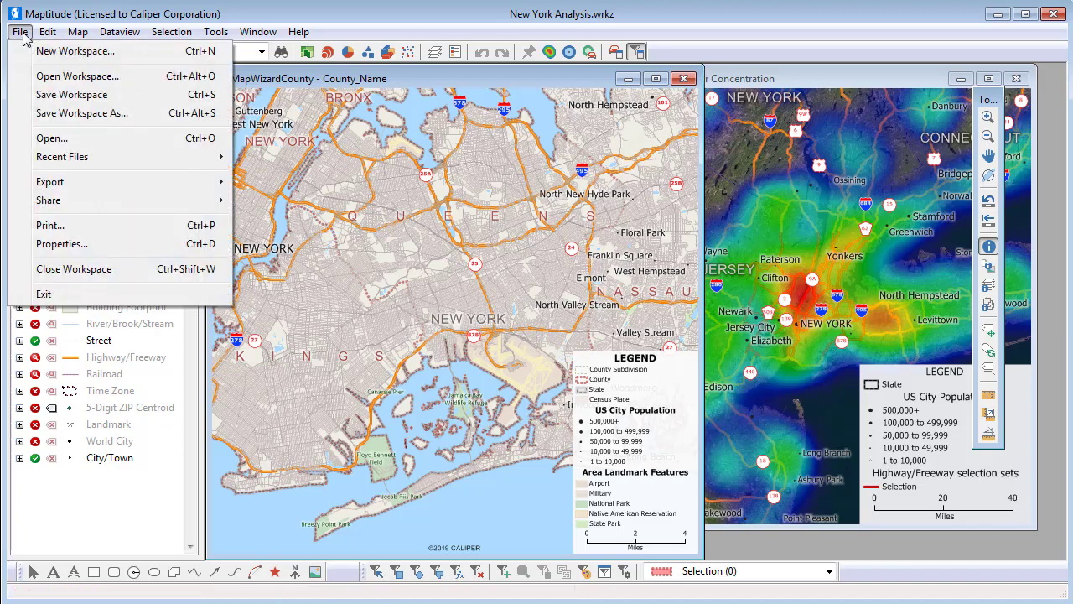
pyautogui.click(50, 95)
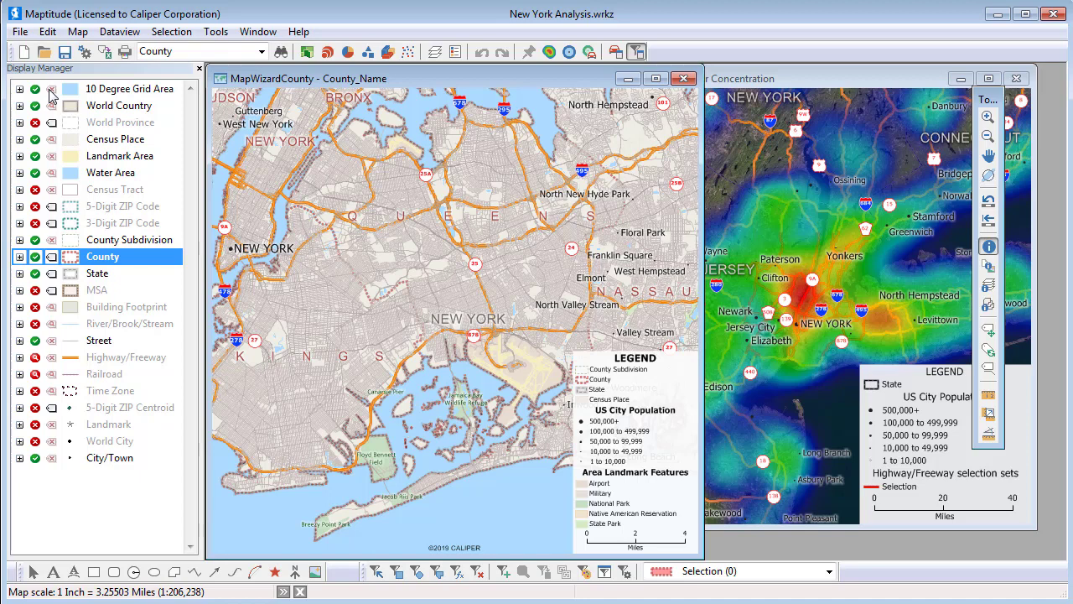
# Theme counties by HH_w/earnings_Mean earnings using 8 Optimal Breaks classes
pyautogui.click(307, 52)
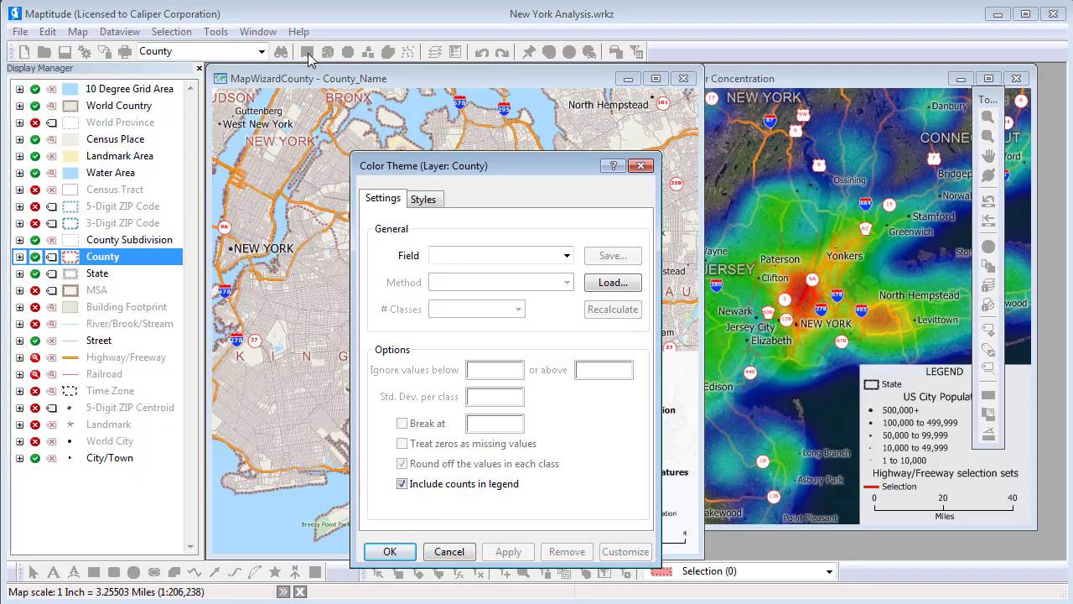
pyautogui.click(492, 257)
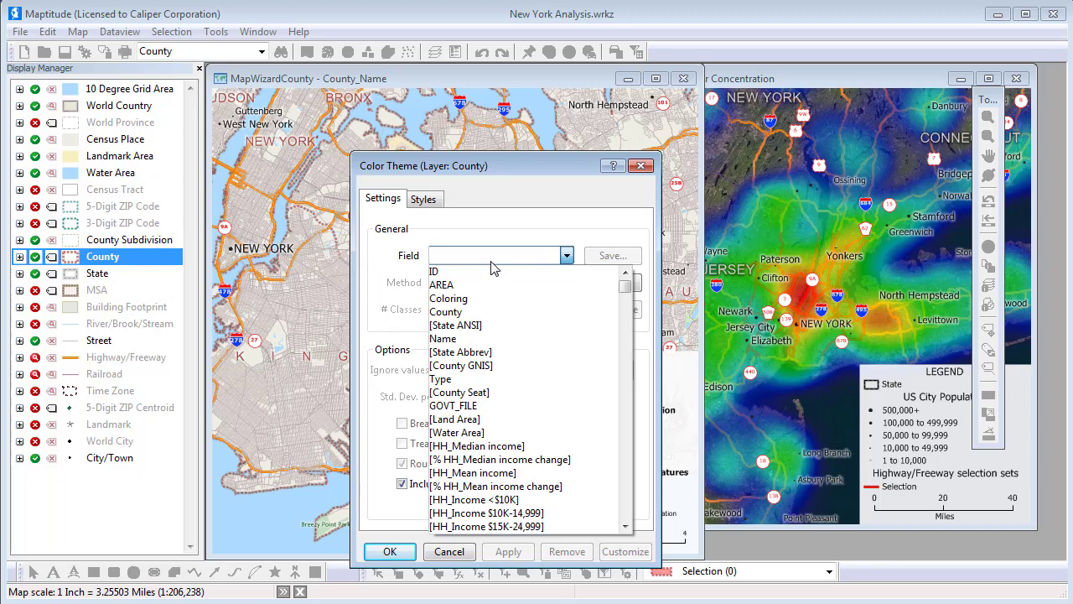
pyautogui.write('earnings')
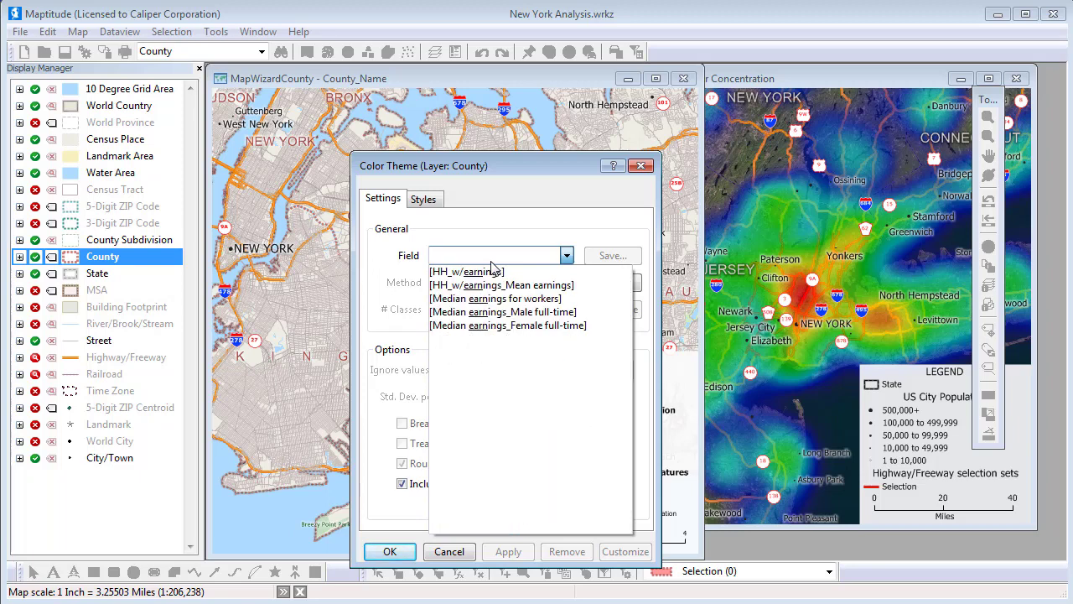
pyautogui.click(502, 285)
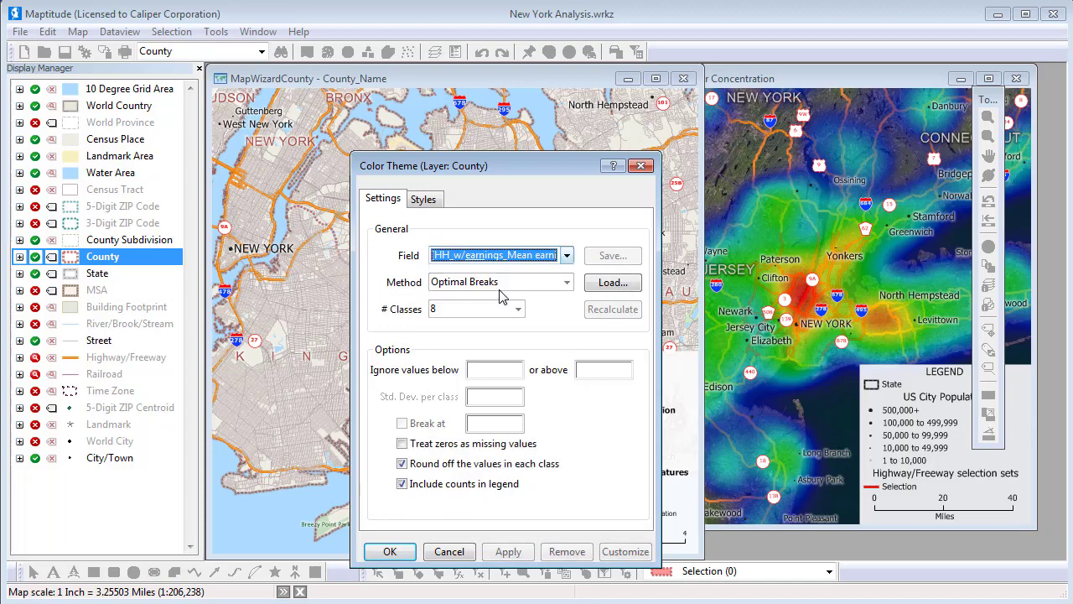
pyautogui.click(393, 551)
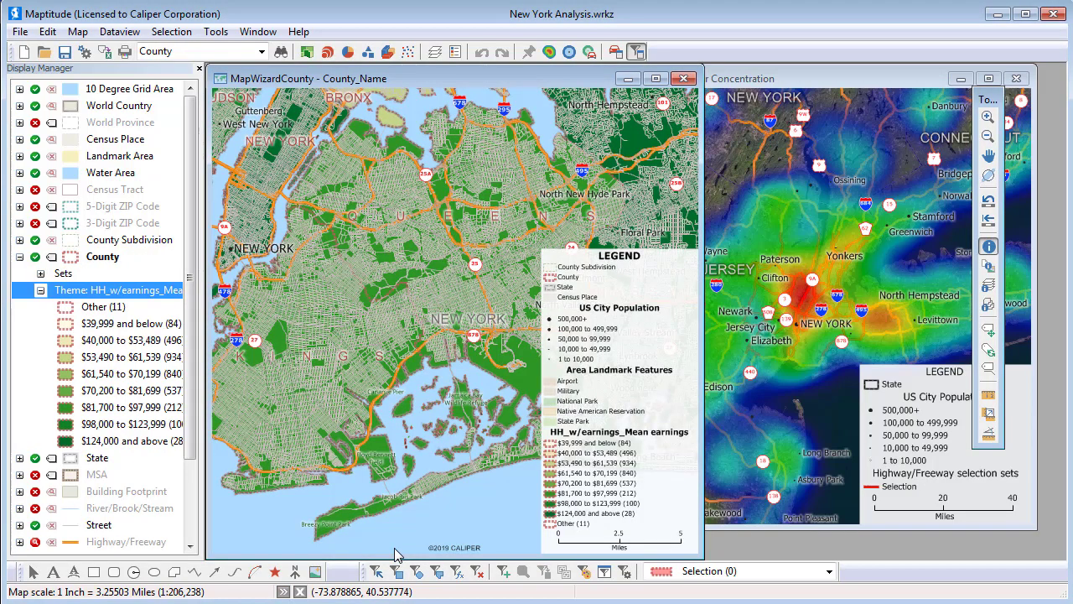
# Zoom out and pan toward Ohio, then switch on the Street layer
pyautogui.scroll(-4, 397, 556)
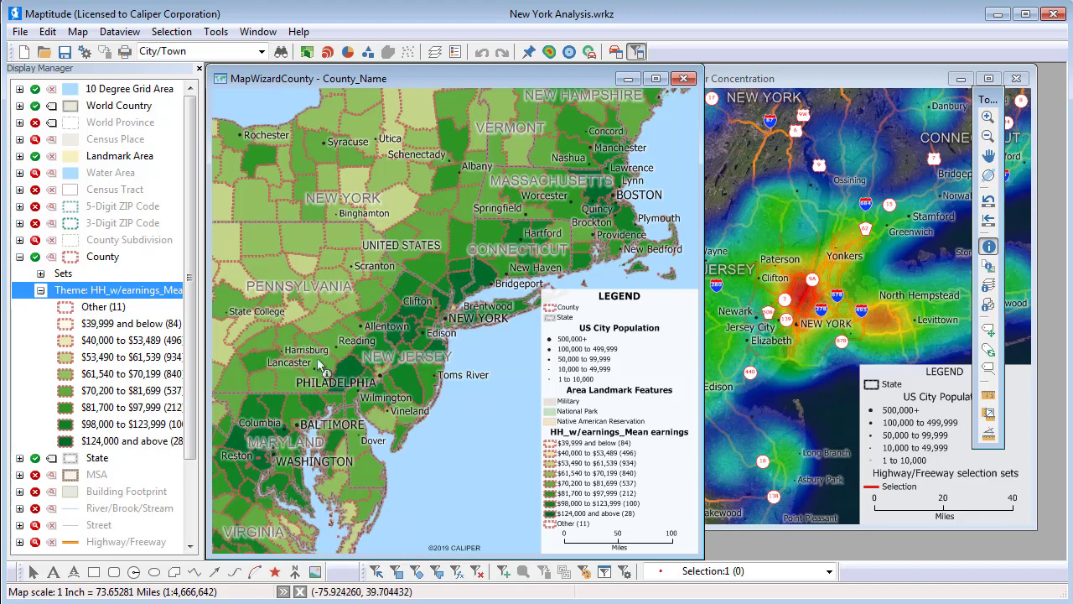
pyautogui.moveTo(274, 307); pyautogui.dragTo(637, 308)
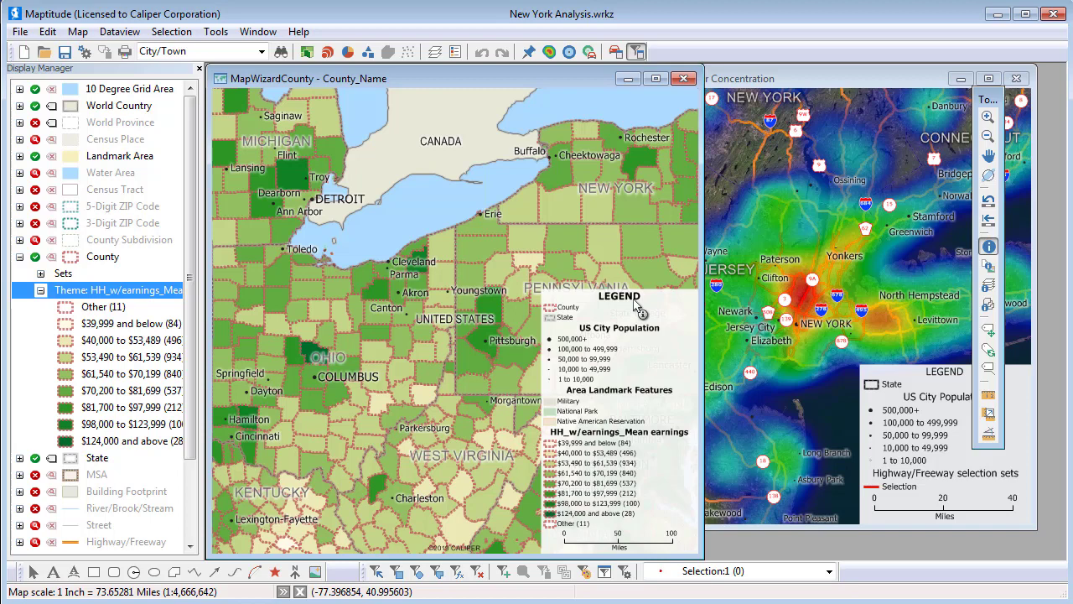
pyautogui.click(34, 525)
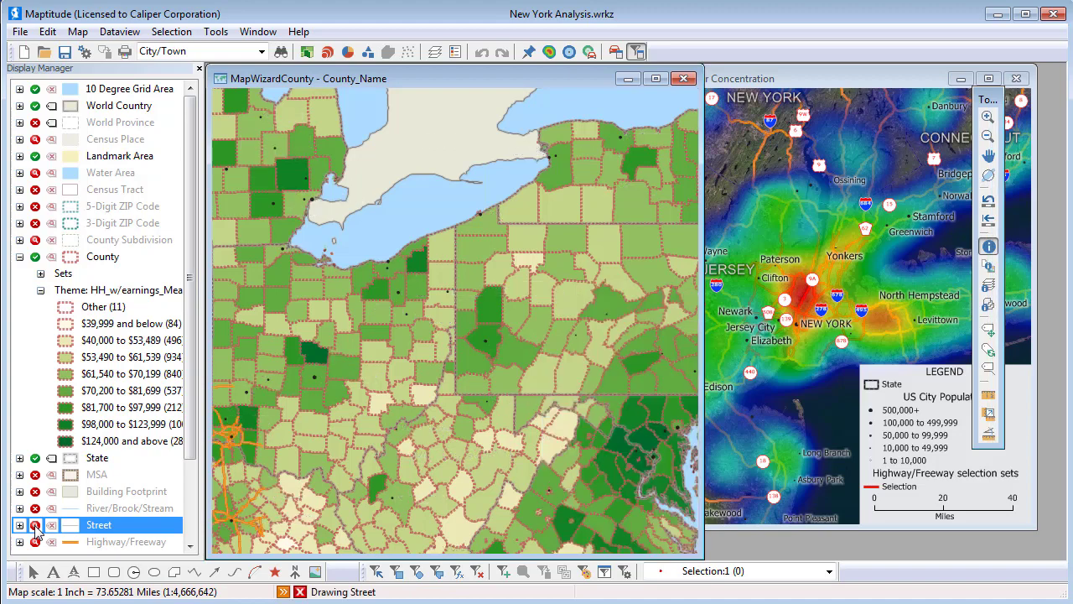